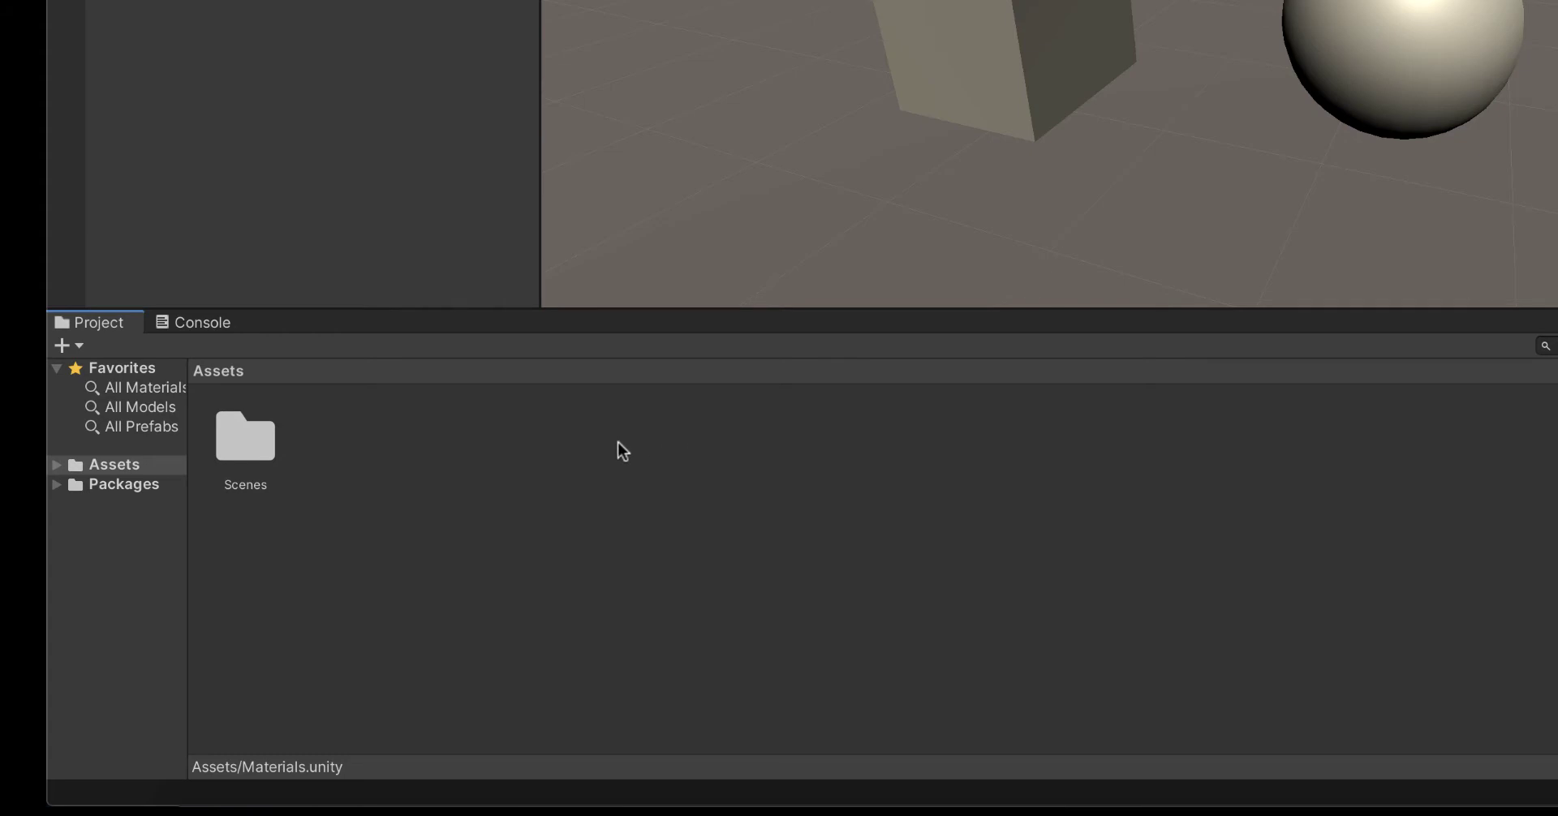
# Create a new Standard-shader material named New Material in the Assets folder.
pyautogui.rightClick(336, 451)
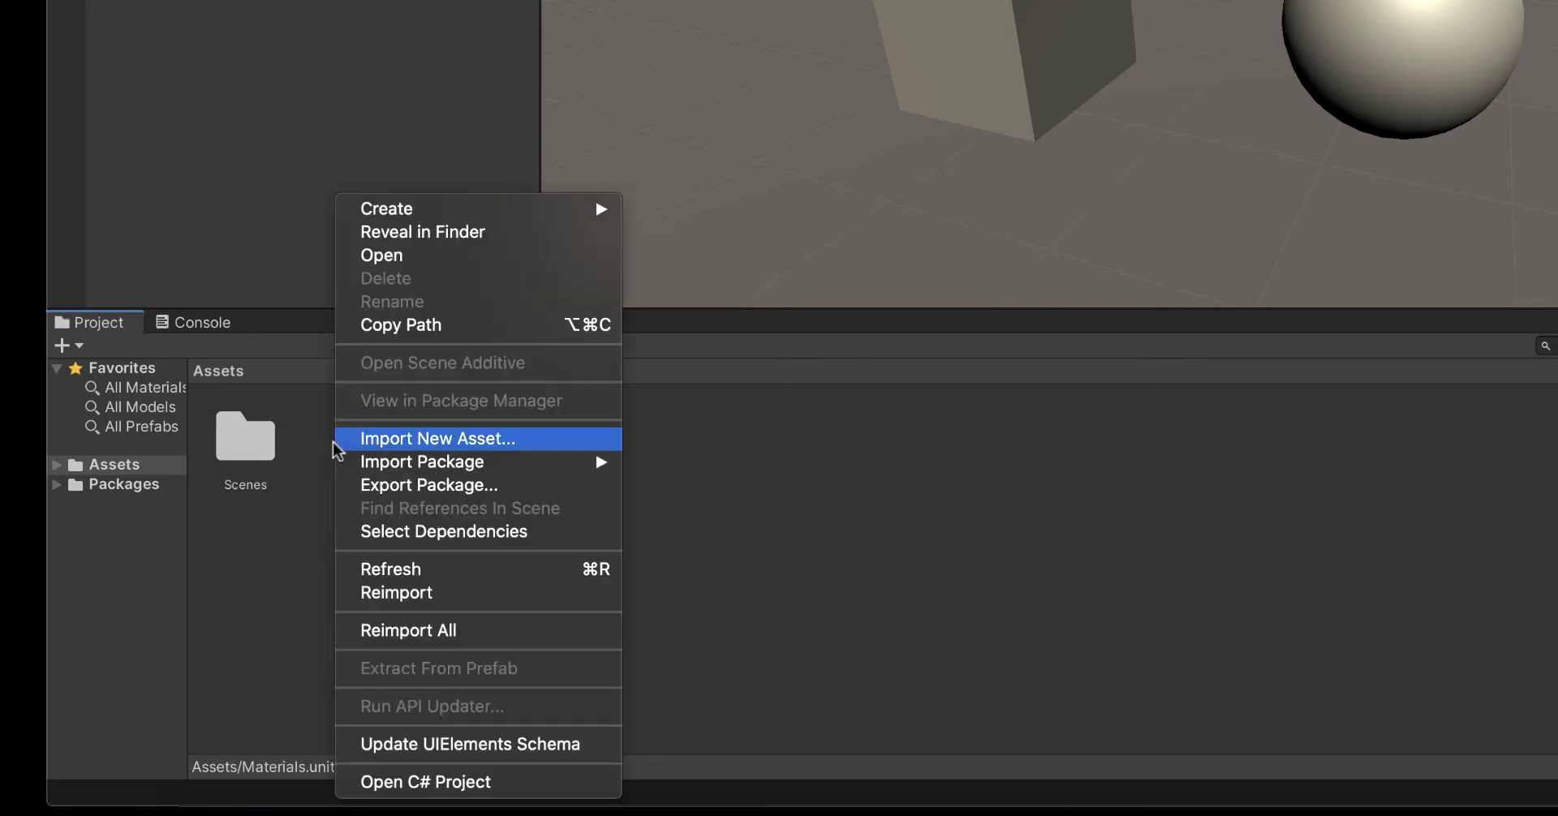
pyautogui.moveTo(473, 209)
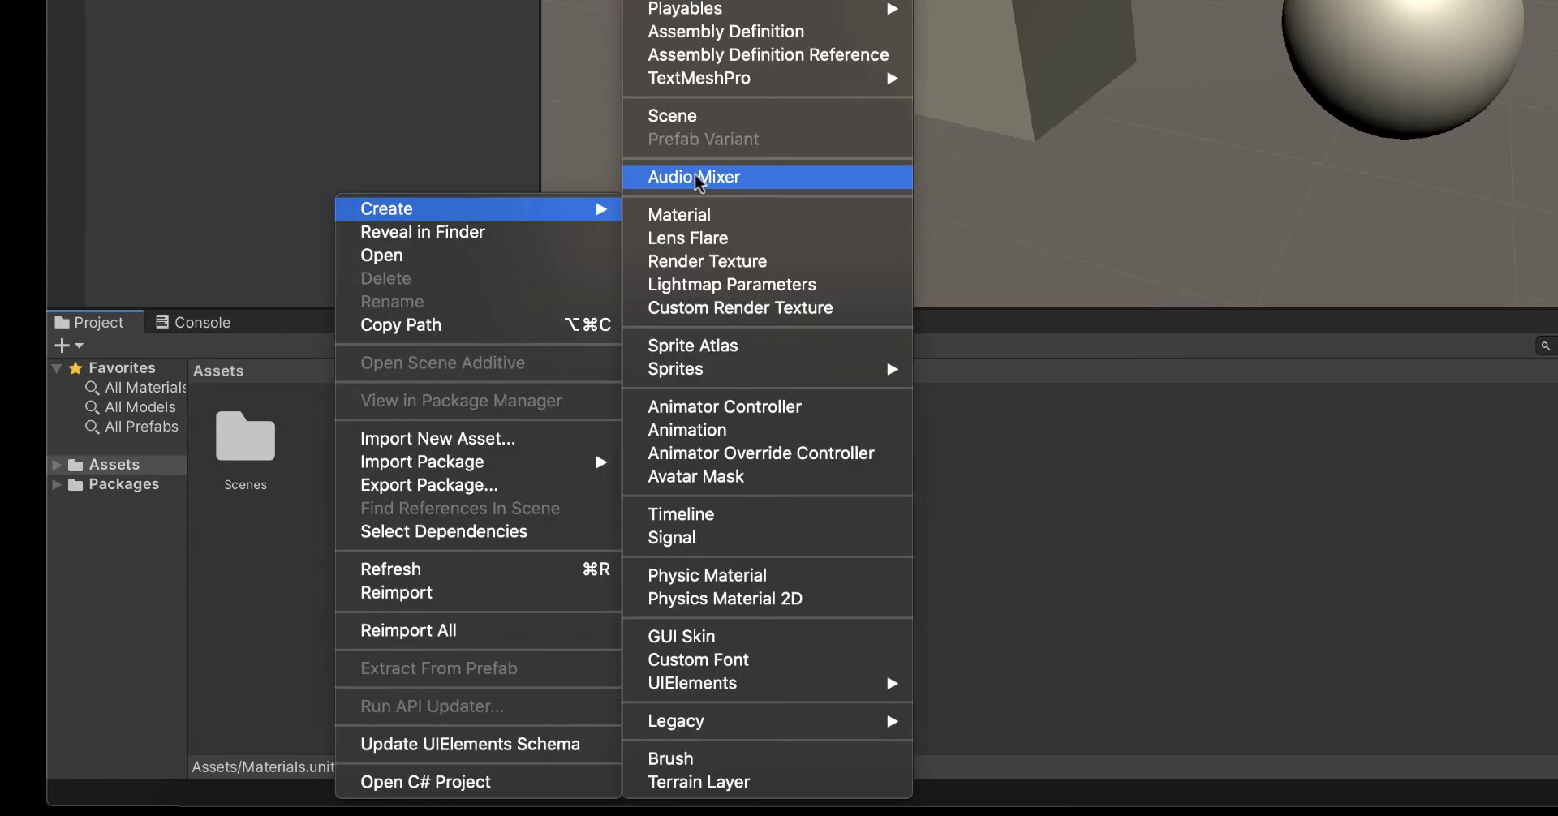
pyautogui.click(715, 213)
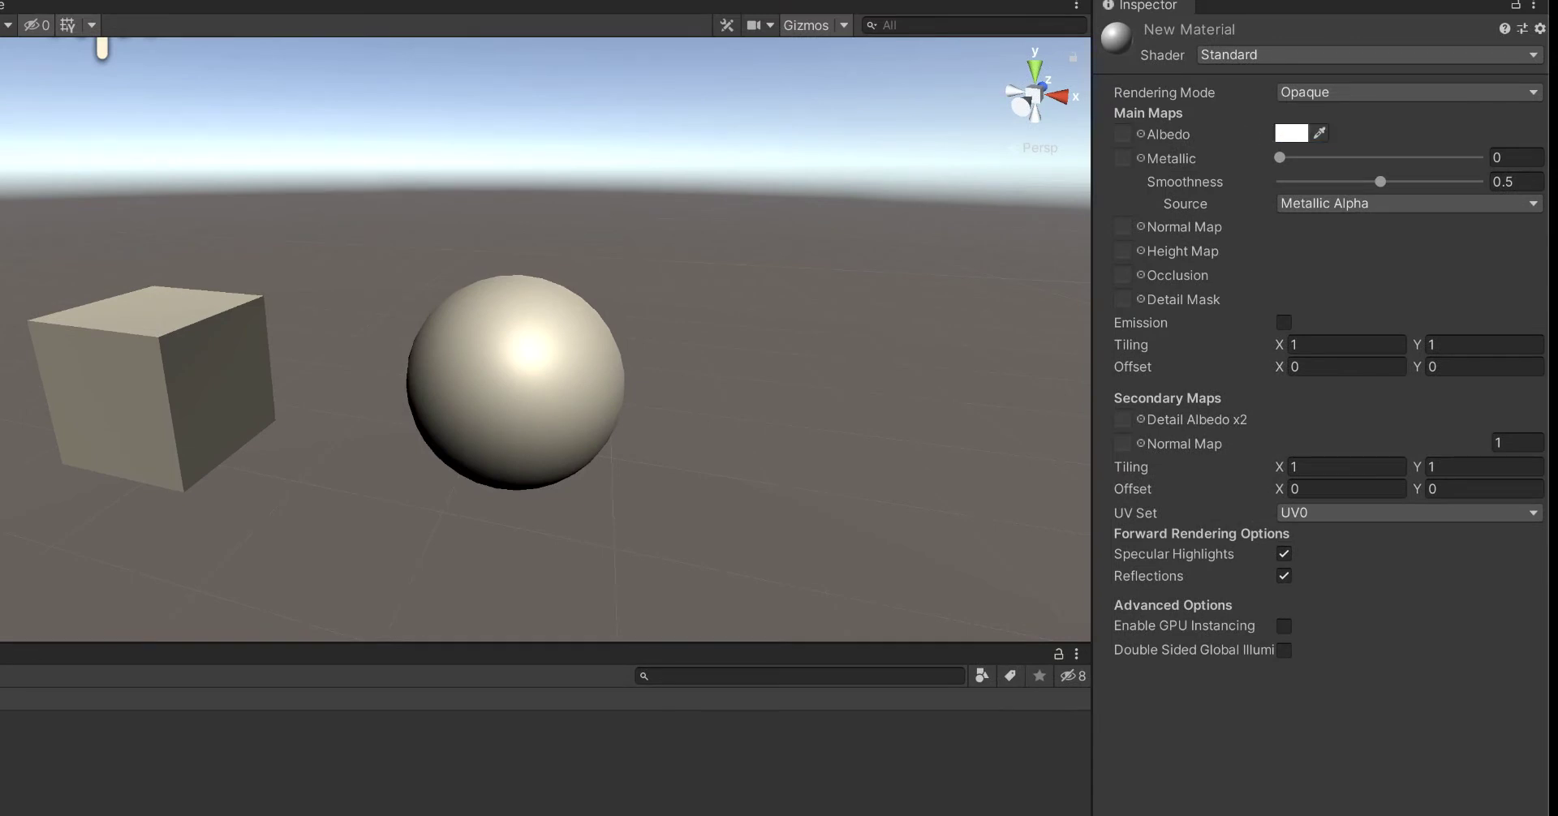
# Set New Material's Albedo colour to a strong red (hex EF1908).
pyautogui.click(1291, 133)
pyautogui.moveTo(405, 62); pyautogui.dragTo(919, 65)
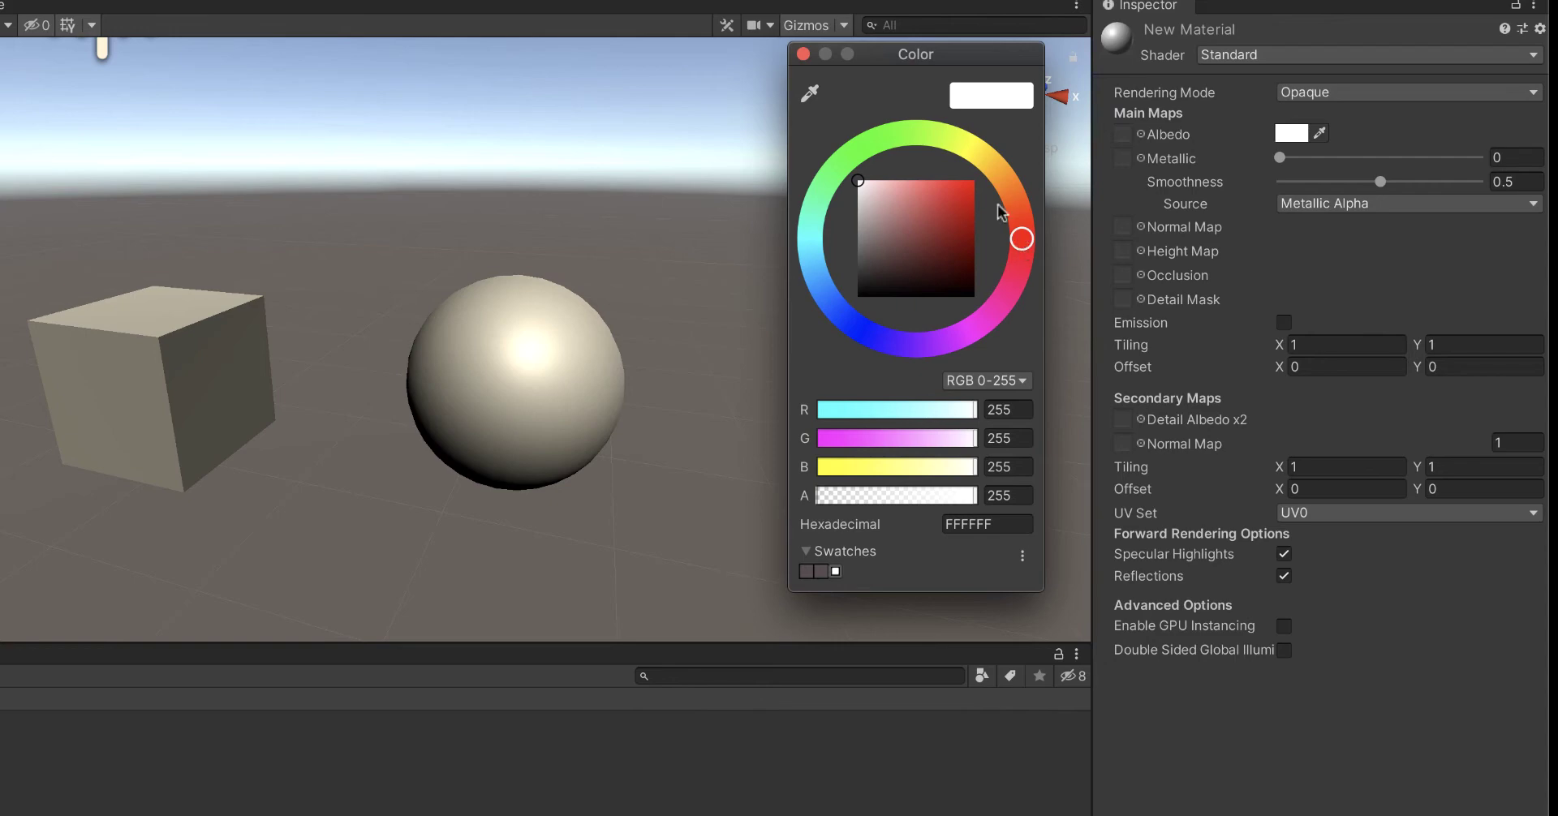
pyautogui.moveTo(1022, 238)
pyautogui.mouseDown()
pyautogui.moveTo(1019, 213)
pyautogui.moveTo(873, 145)
pyautogui.moveTo(844, 167)
pyautogui.moveTo(874, 317)
pyautogui.moveTo(954, 341)
pyautogui.moveTo(987, 331)
pyautogui.moveTo(1027, 234)
pyautogui.moveTo(1136, 204)
pyautogui.moveTo(1102, 248)
pyautogui.moveTo(1155, 196)
pyautogui.moveTo(1115, 268)
pyautogui.mouseUp()
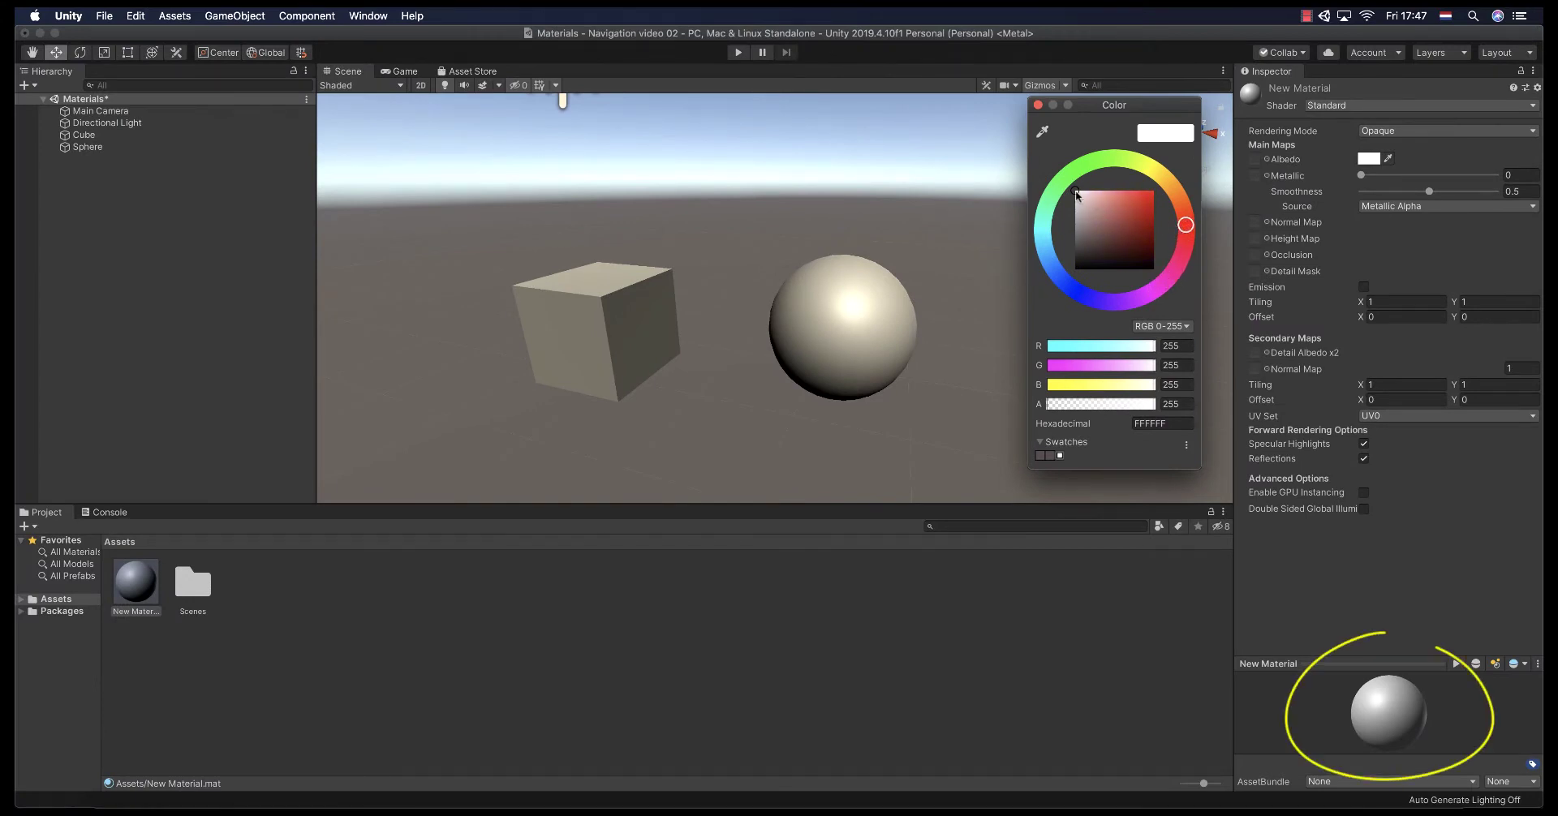
pyautogui.click(1092, 200)
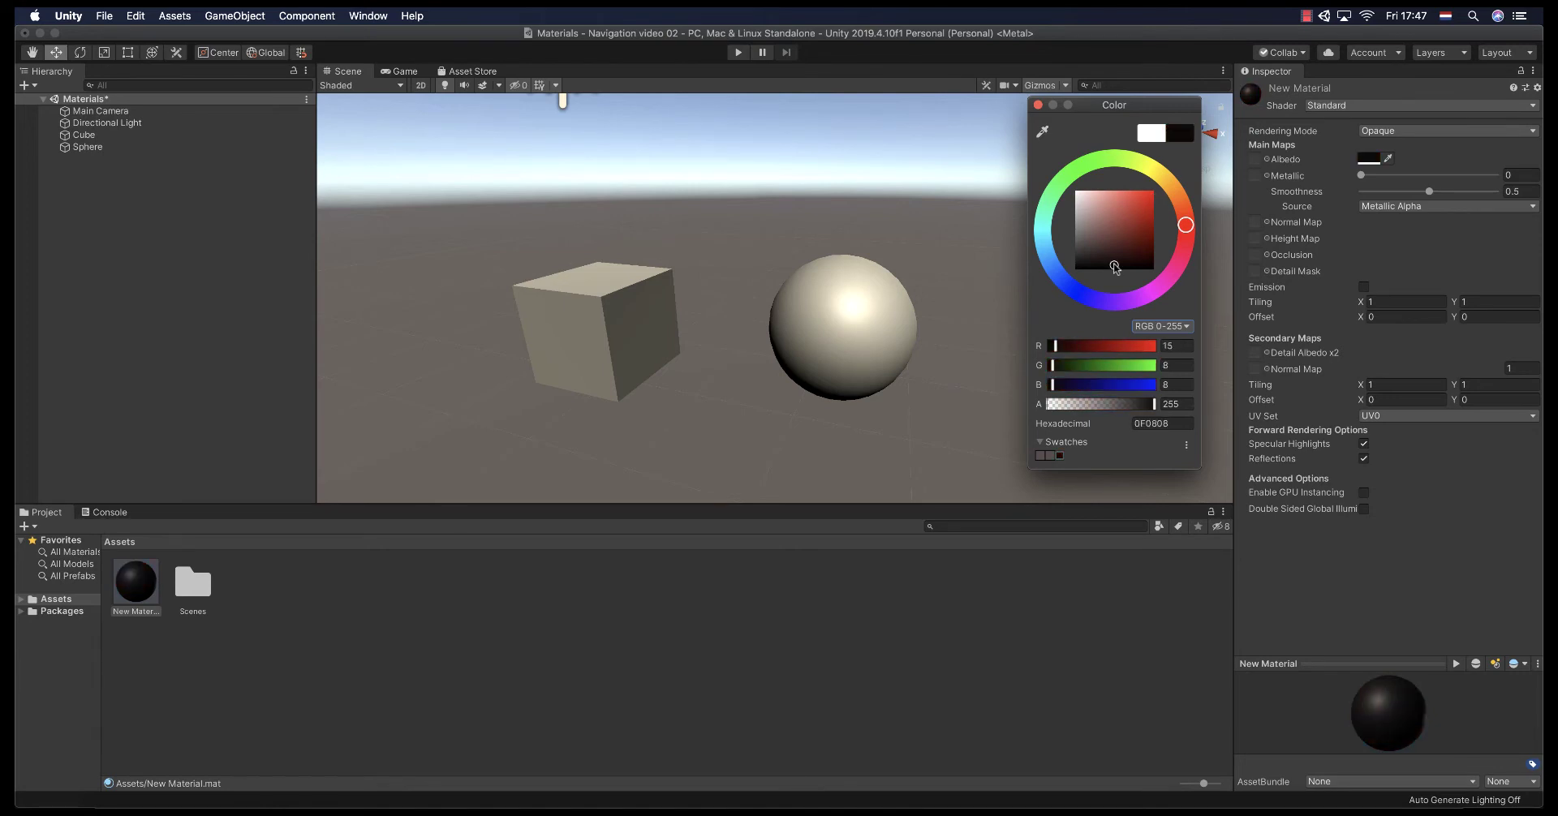
pyautogui.moveTo(1115, 268); pyautogui.dragTo(1076, 195)
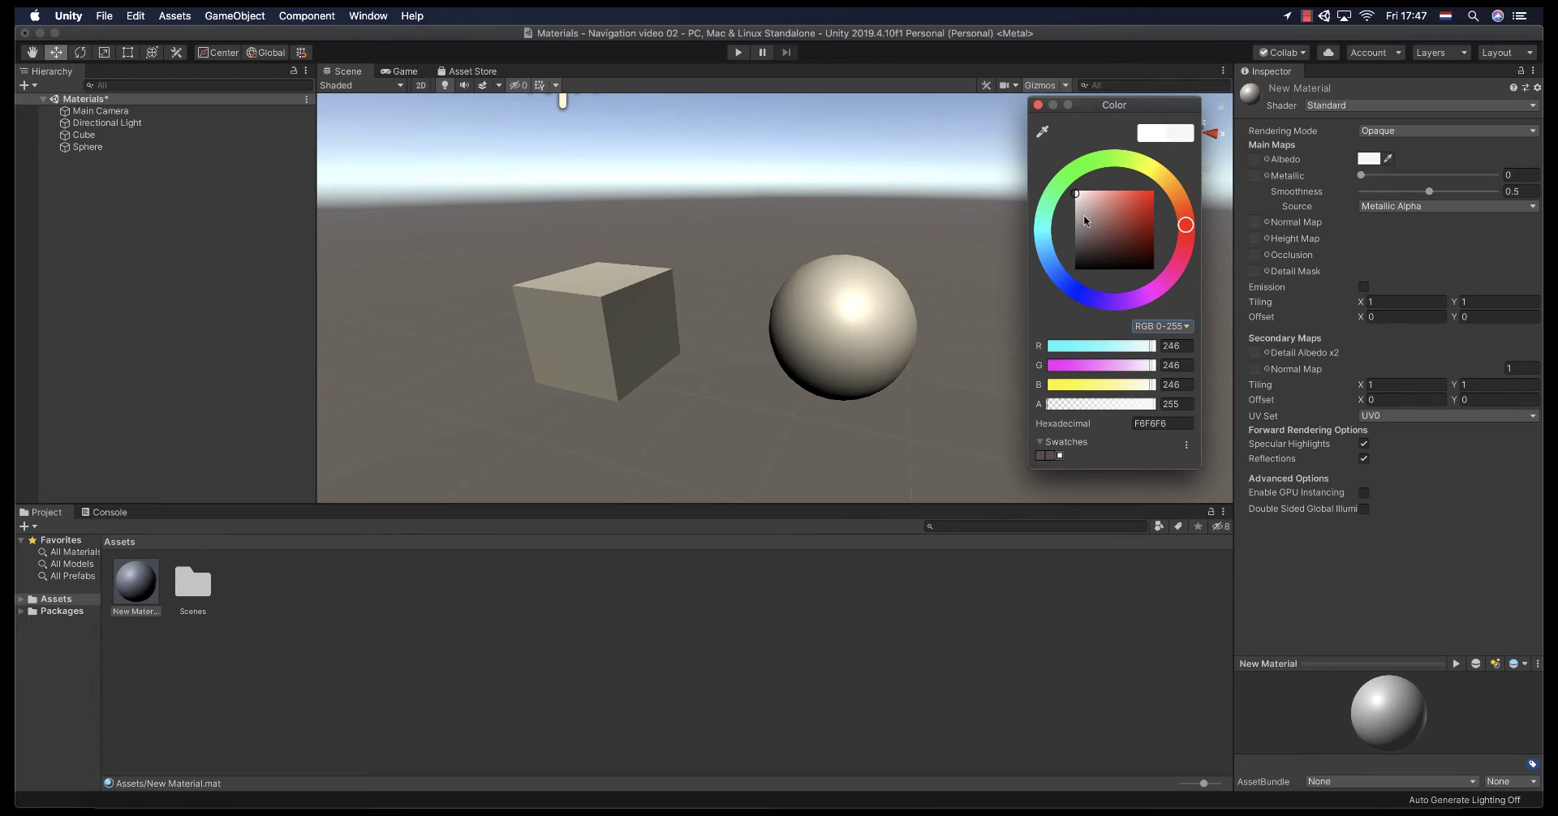
pyautogui.moveTo(1073, 207); pyautogui.dragTo(1153, 199)
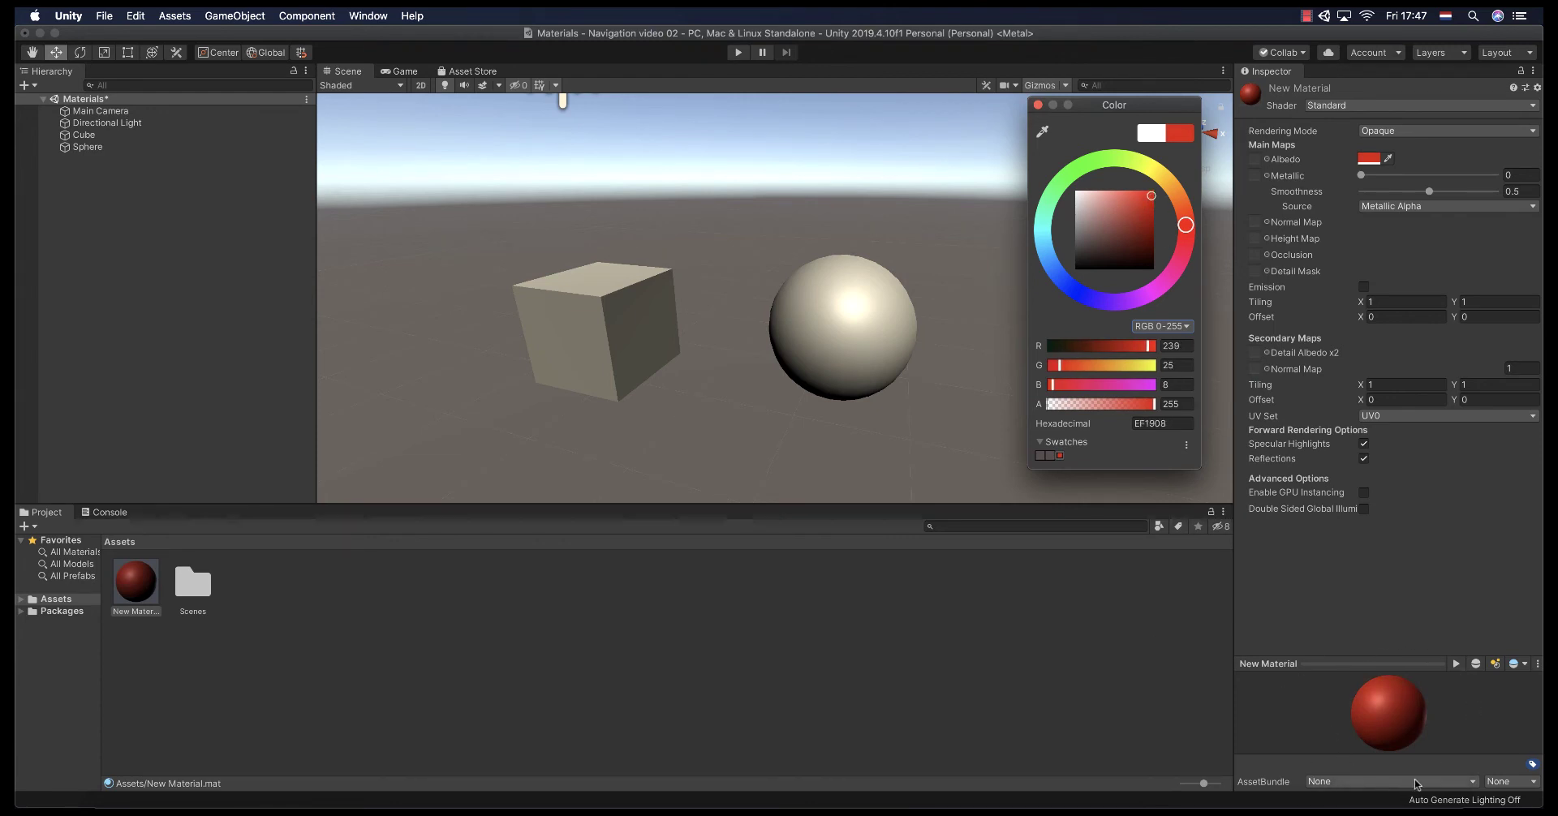
pyautogui.click(1399, 623)
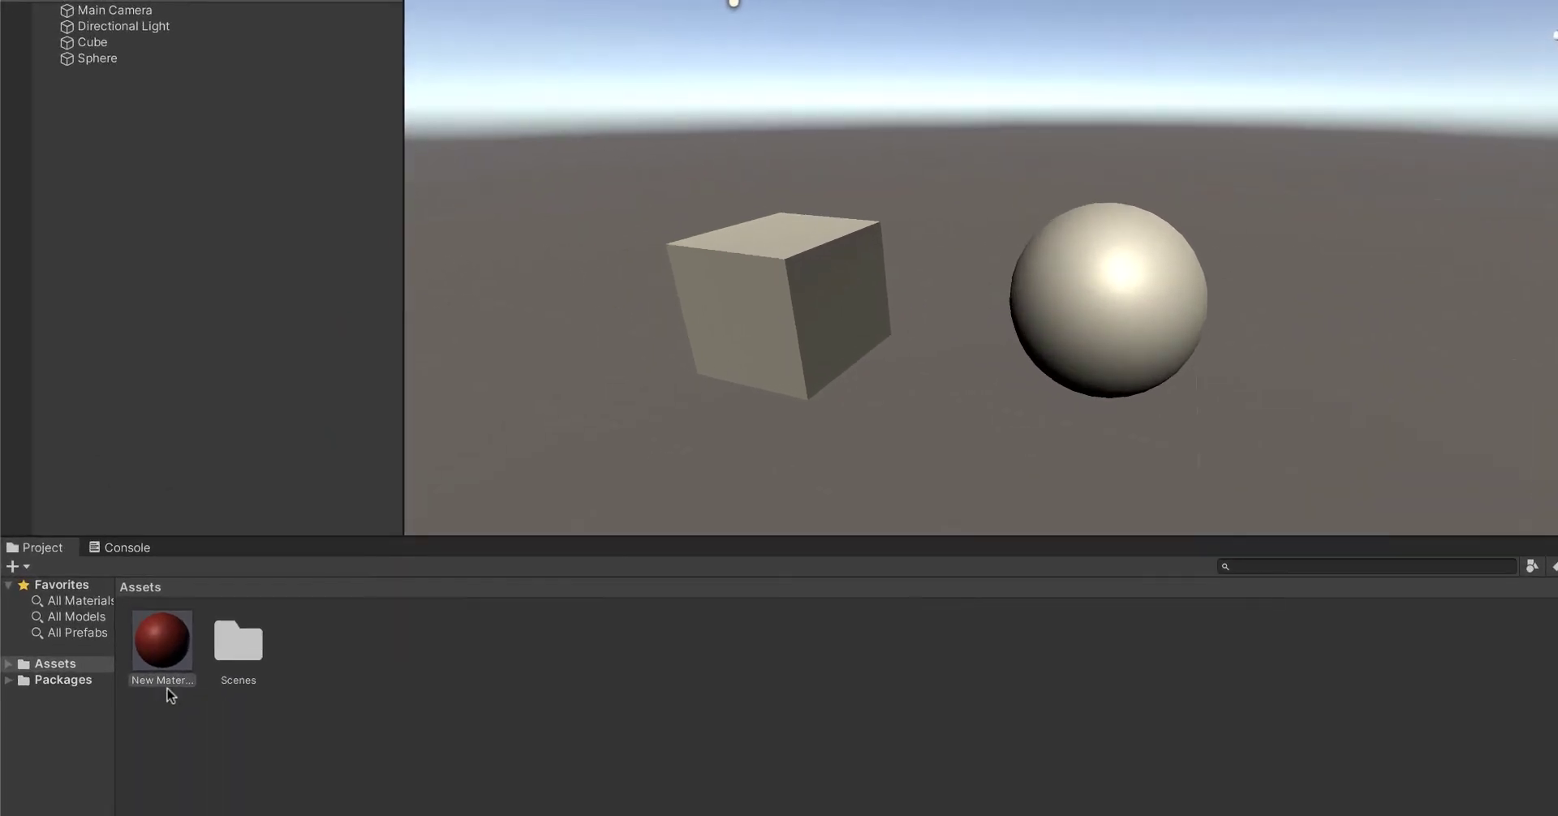
# Rename the material to 'Red', apply it to the Cube, and check the cube's material.
pyautogui.click(139, 613)
pyautogui.write('Red')
pyautogui.press('Return')
pyautogui.moveTo(185, 653); pyautogui.dragTo(767, 291)
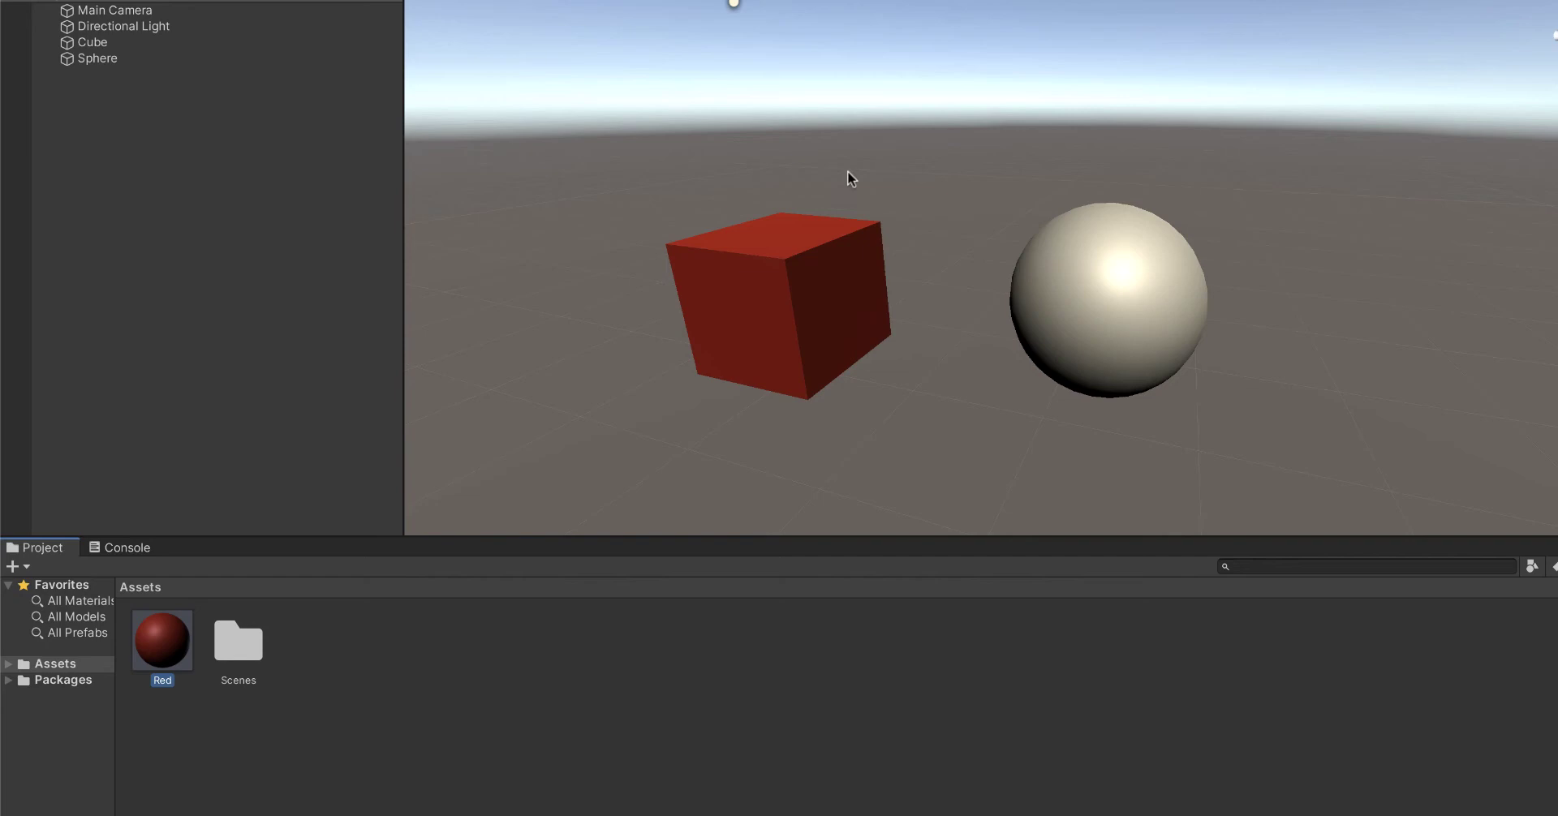
pyautogui.click(764, 235)
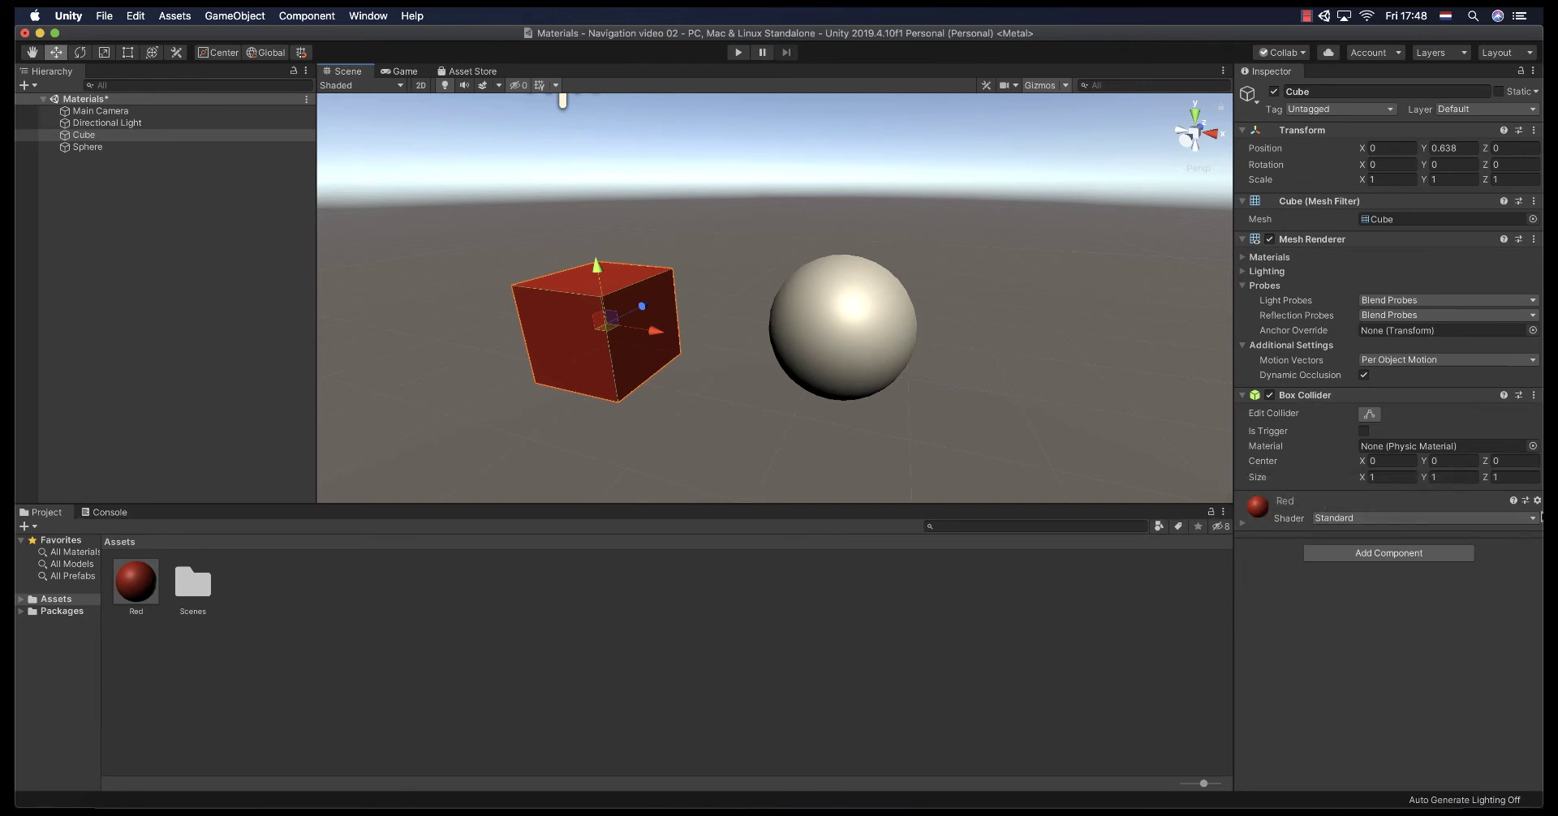
# Create a second new material in the Assets folder.
pyautogui.rightClick(288, 587)
pyautogui.moveTo(353, 444)
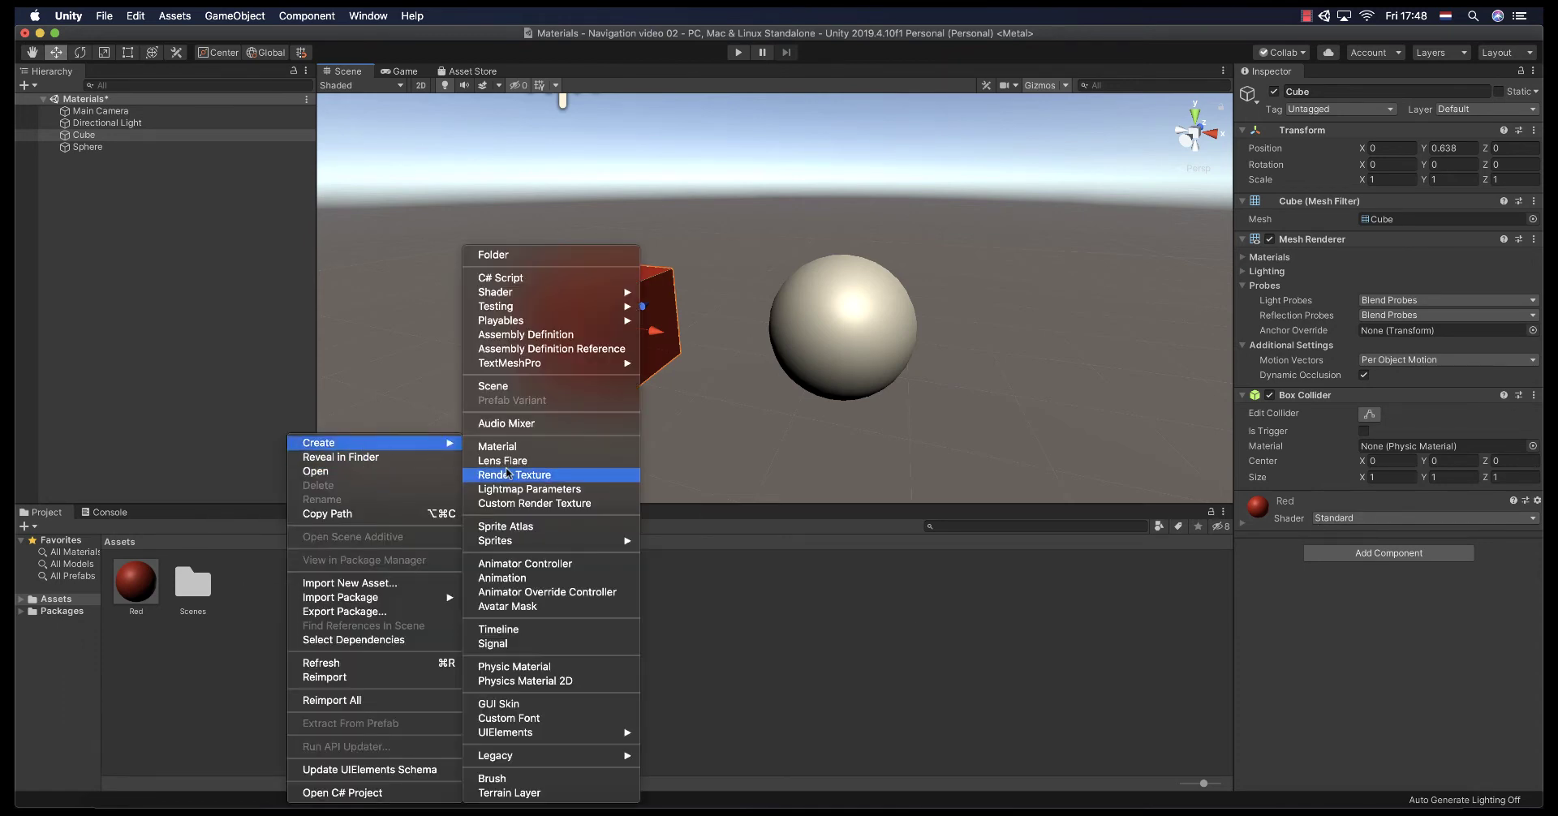
pyautogui.click(522, 446)
# Set the new material's Albedo colour to a saturated blue (hex 333EEF).
pyautogui.click(1362, 160)
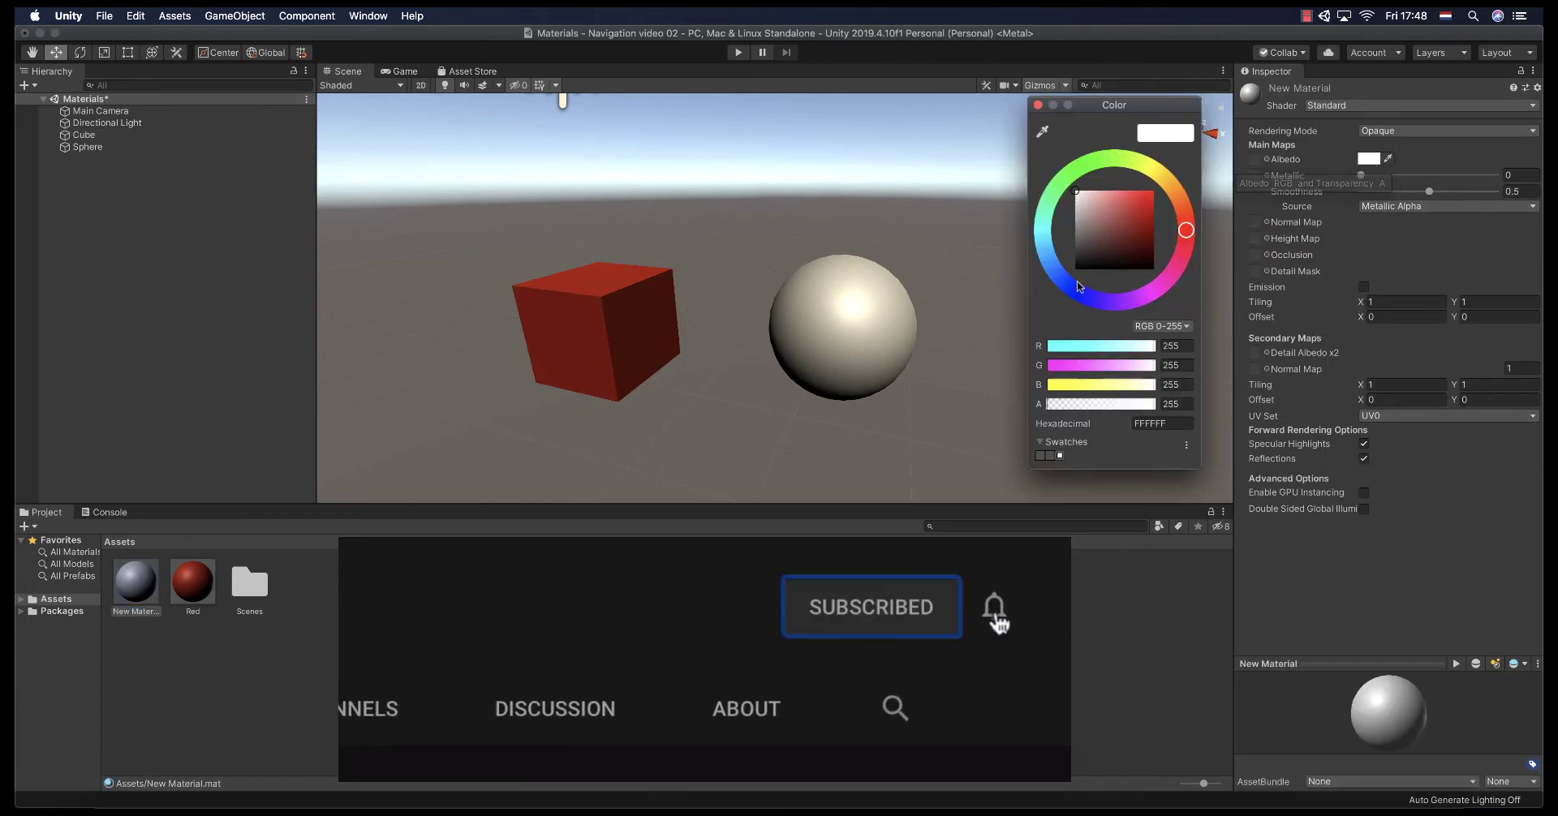
pyautogui.click(1075, 292)
pyautogui.click(1137, 195)
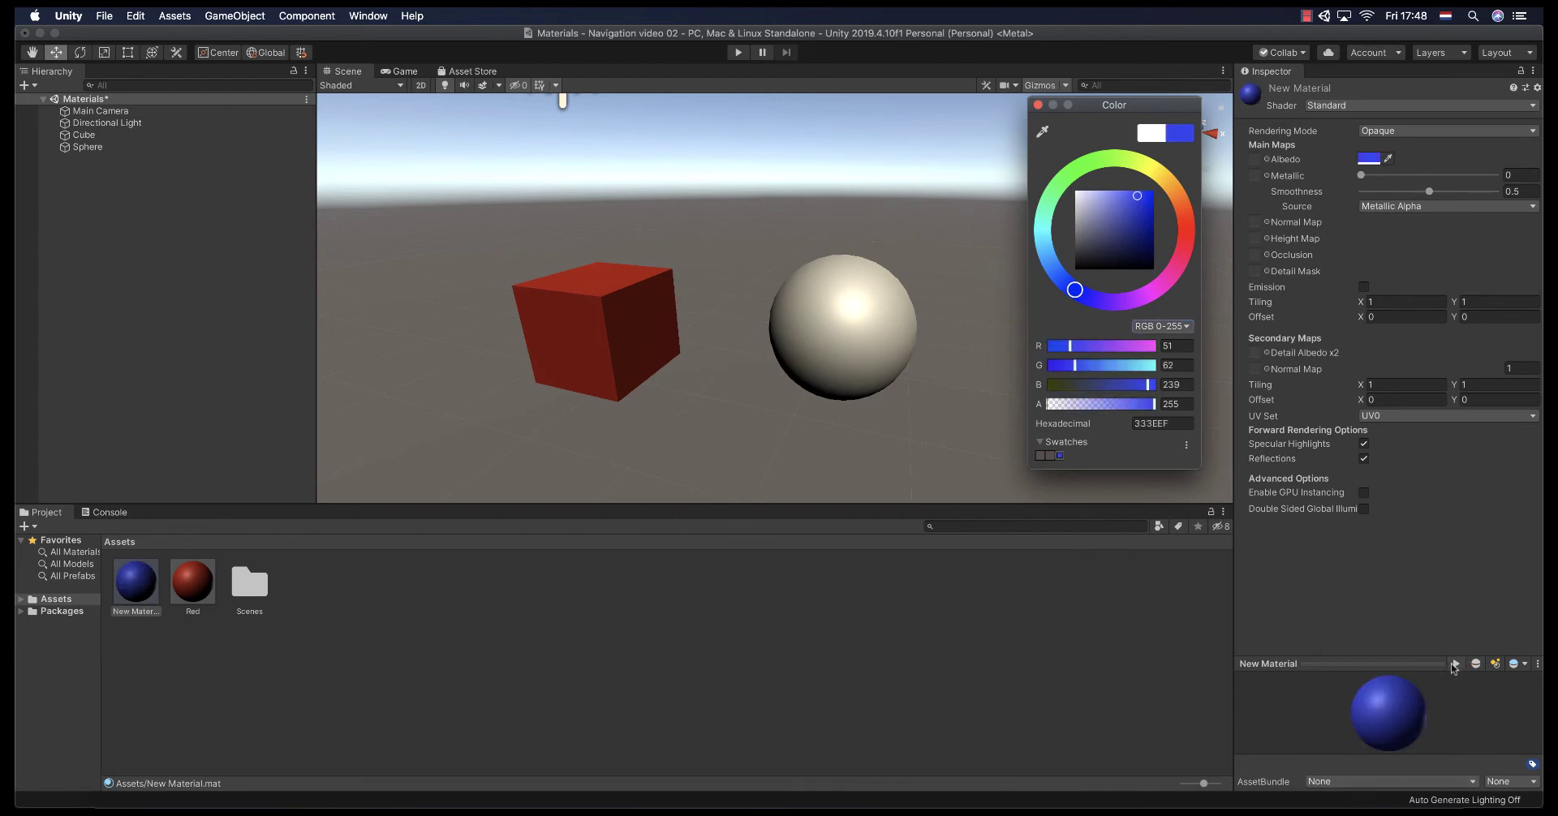
pyautogui.click(584, 713)
# Rename the material to 'Blue', apply it to the Sphere, then compare the Sphere and Cube.
pyautogui.click(135, 612)
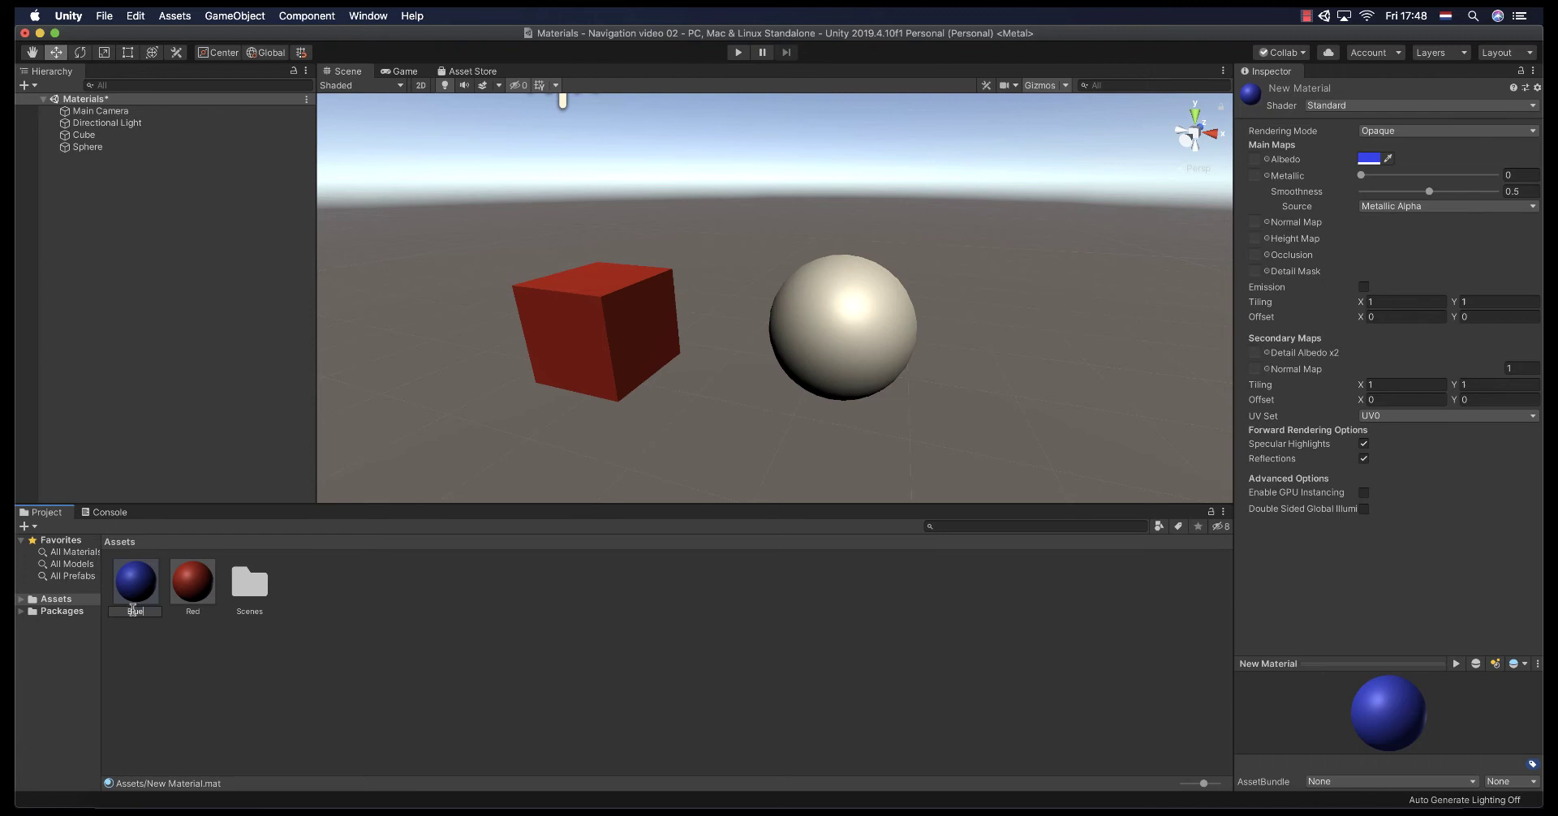
pyautogui.write('Blue')
pyautogui.press('Return')
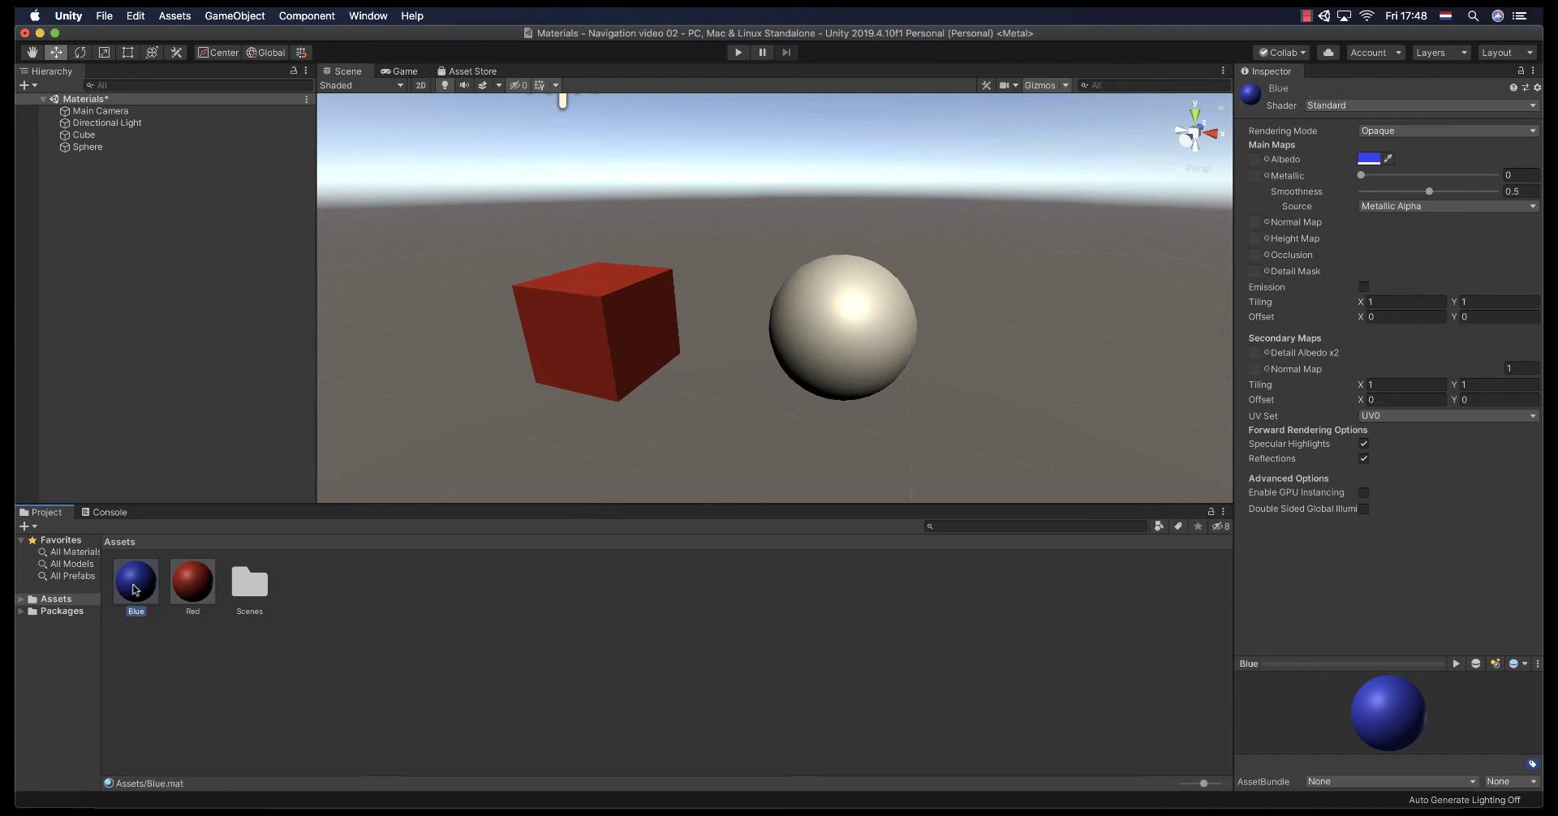
pyautogui.moveTo(136, 590); pyautogui.dragTo(902, 326)
pyautogui.click(902, 326)
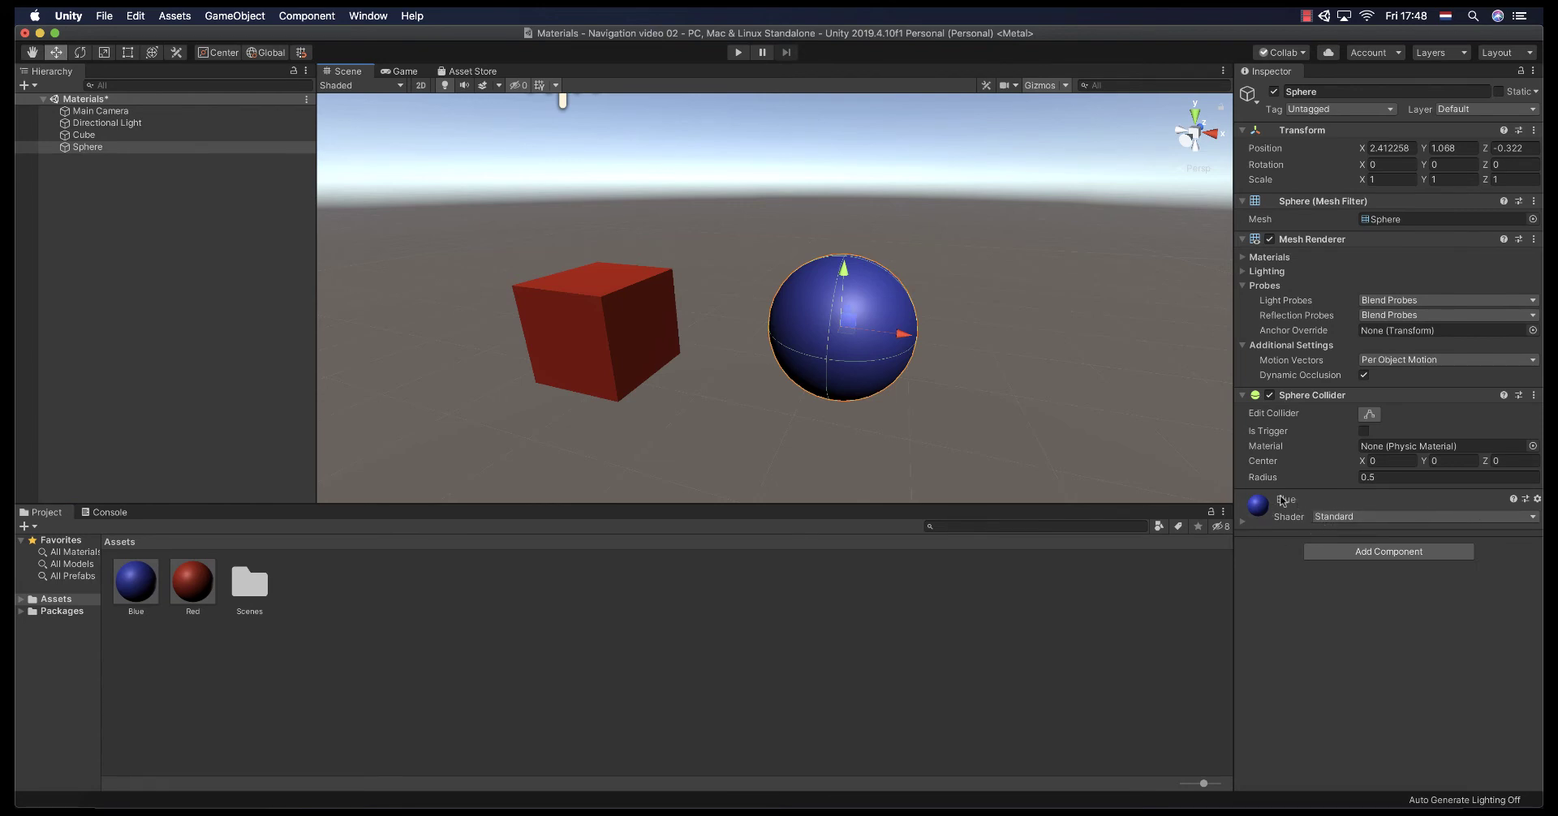
pyautogui.click(602, 327)
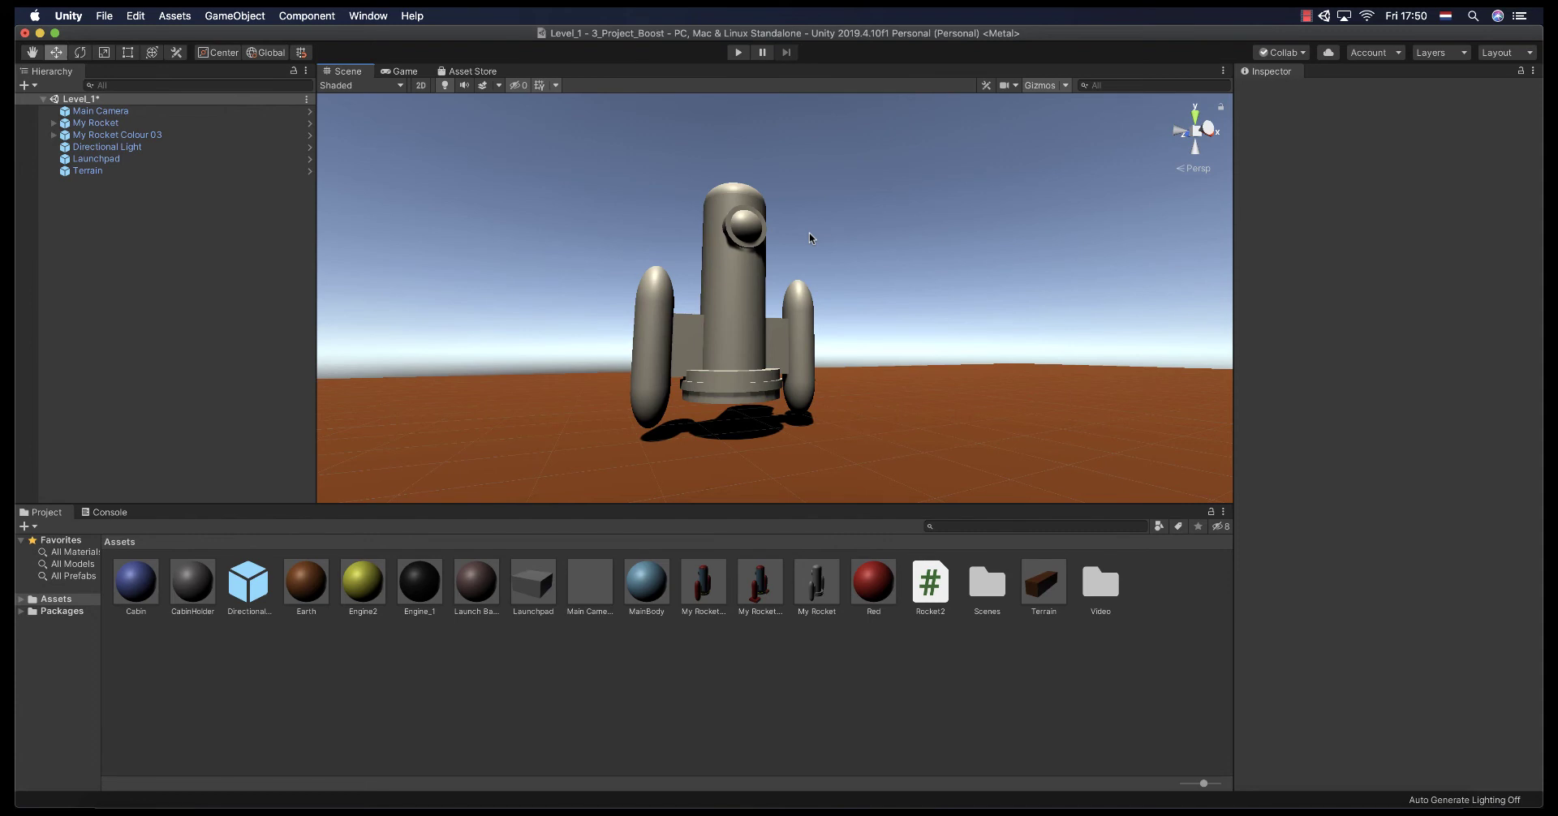
# Preview the MainBody material on the rocket, then select and expand My Rocket.
pyautogui.moveTo(647, 581); pyautogui.dragTo(731, 385)
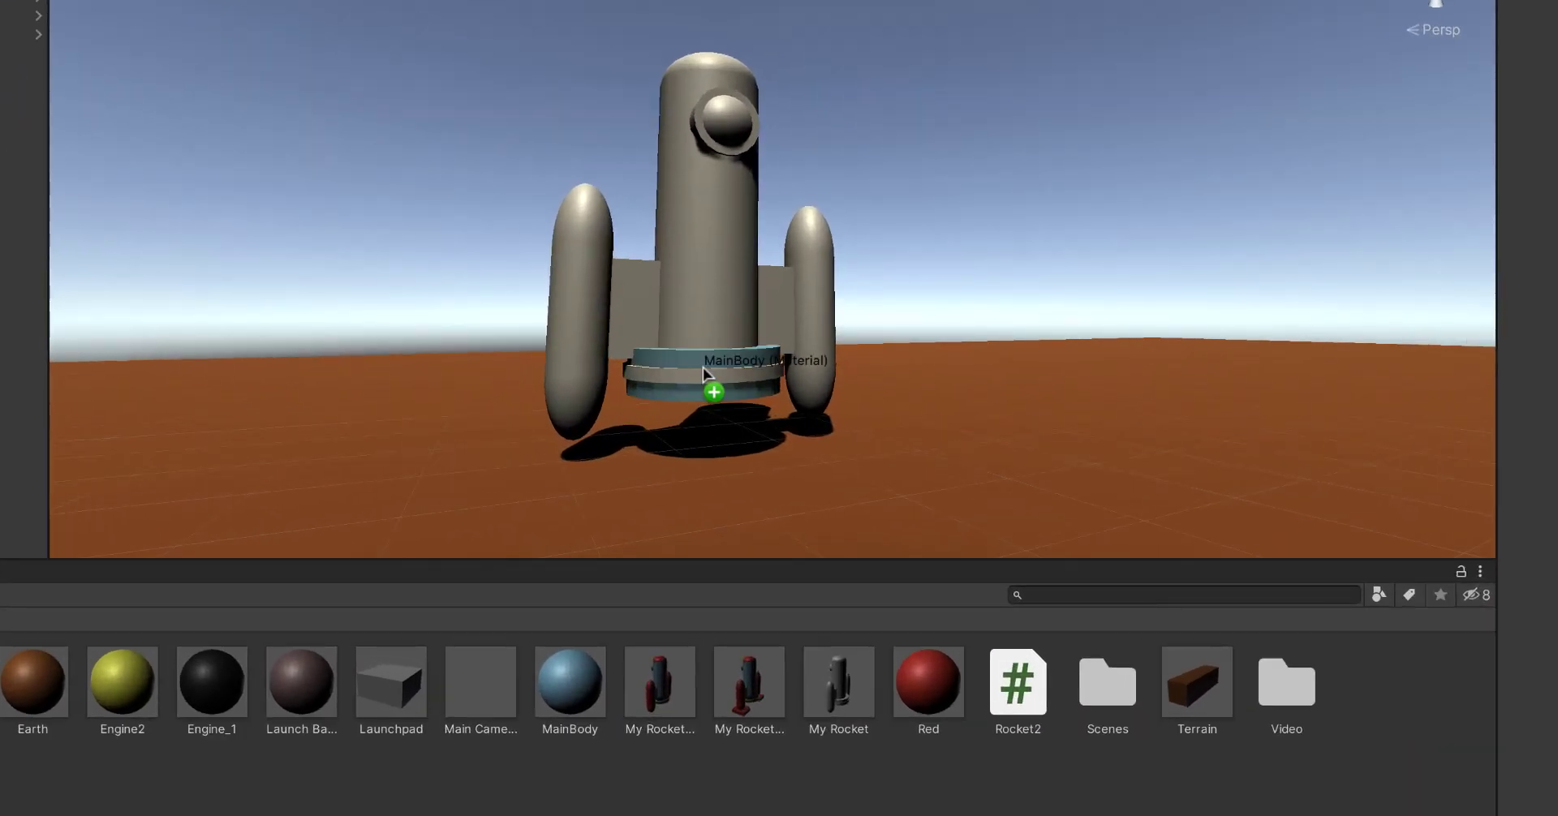
pyautogui.moveTo(702, 366); pyautogui.dragTo(570, 682)
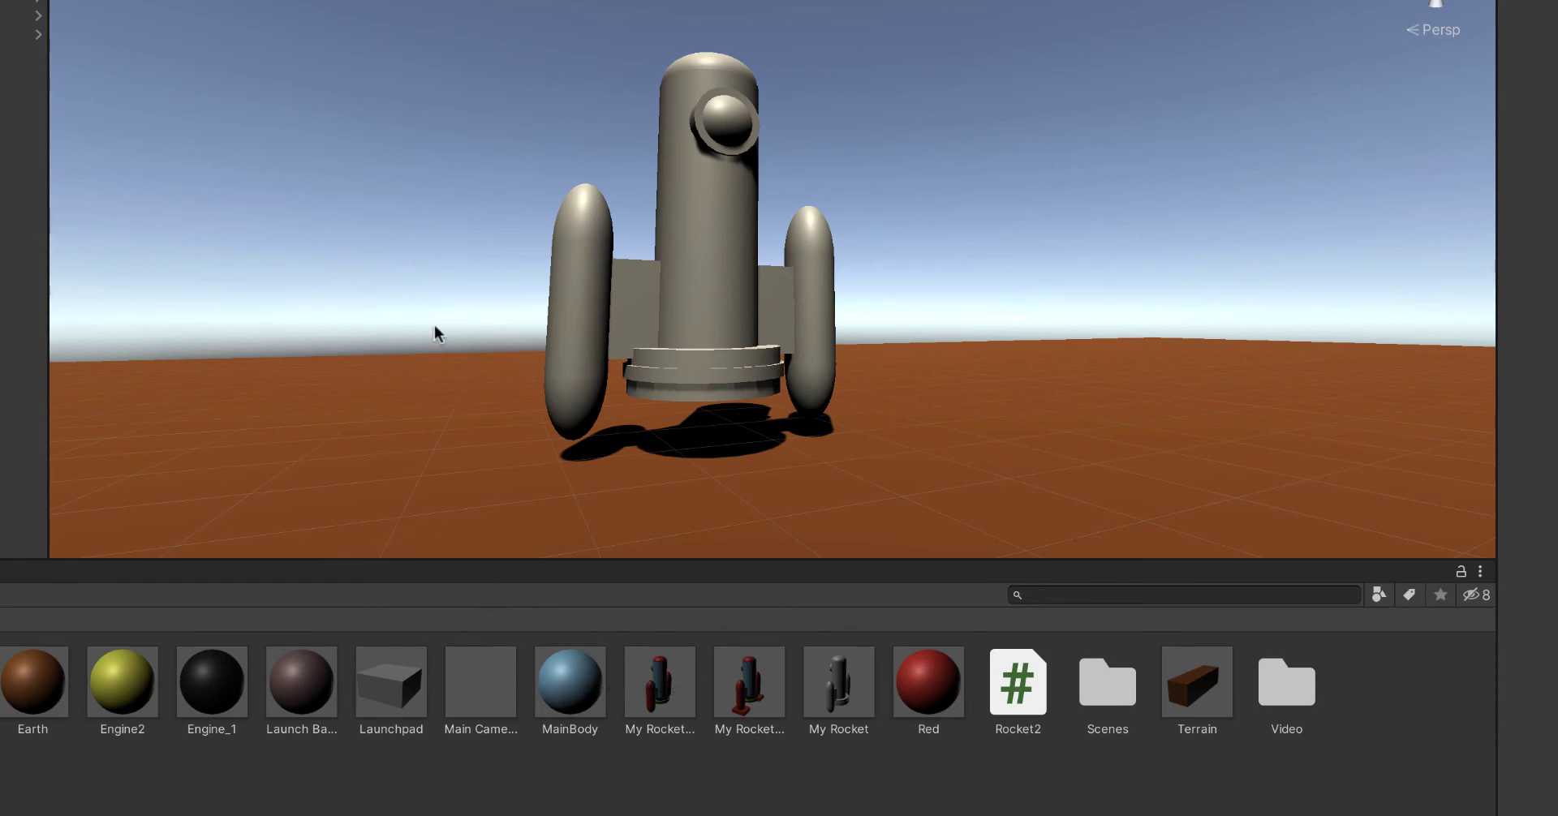
pyautogui.click(89, 123)
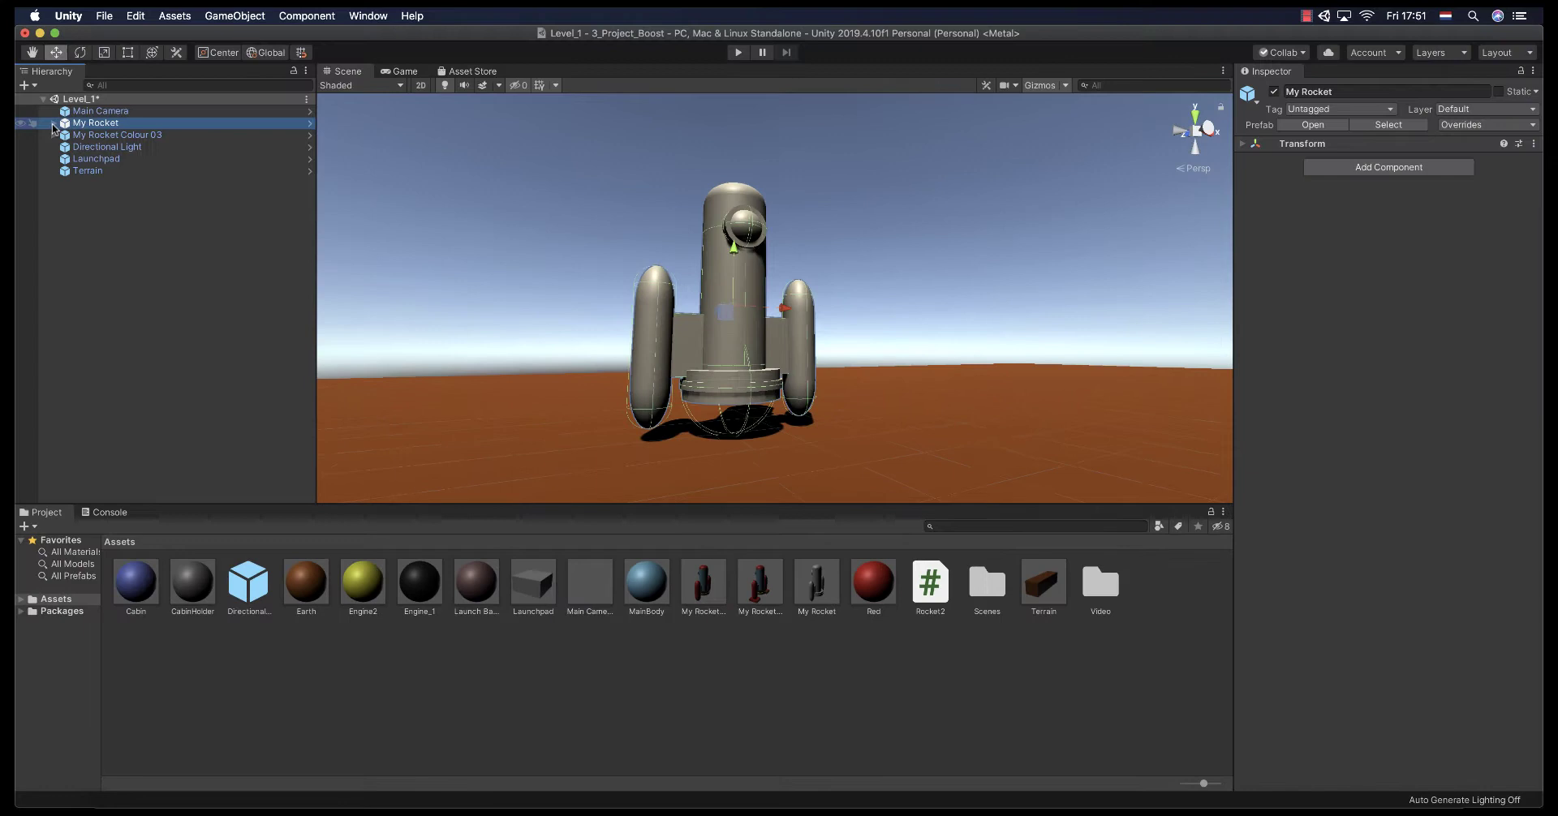
pyautogui.click(54, 124)
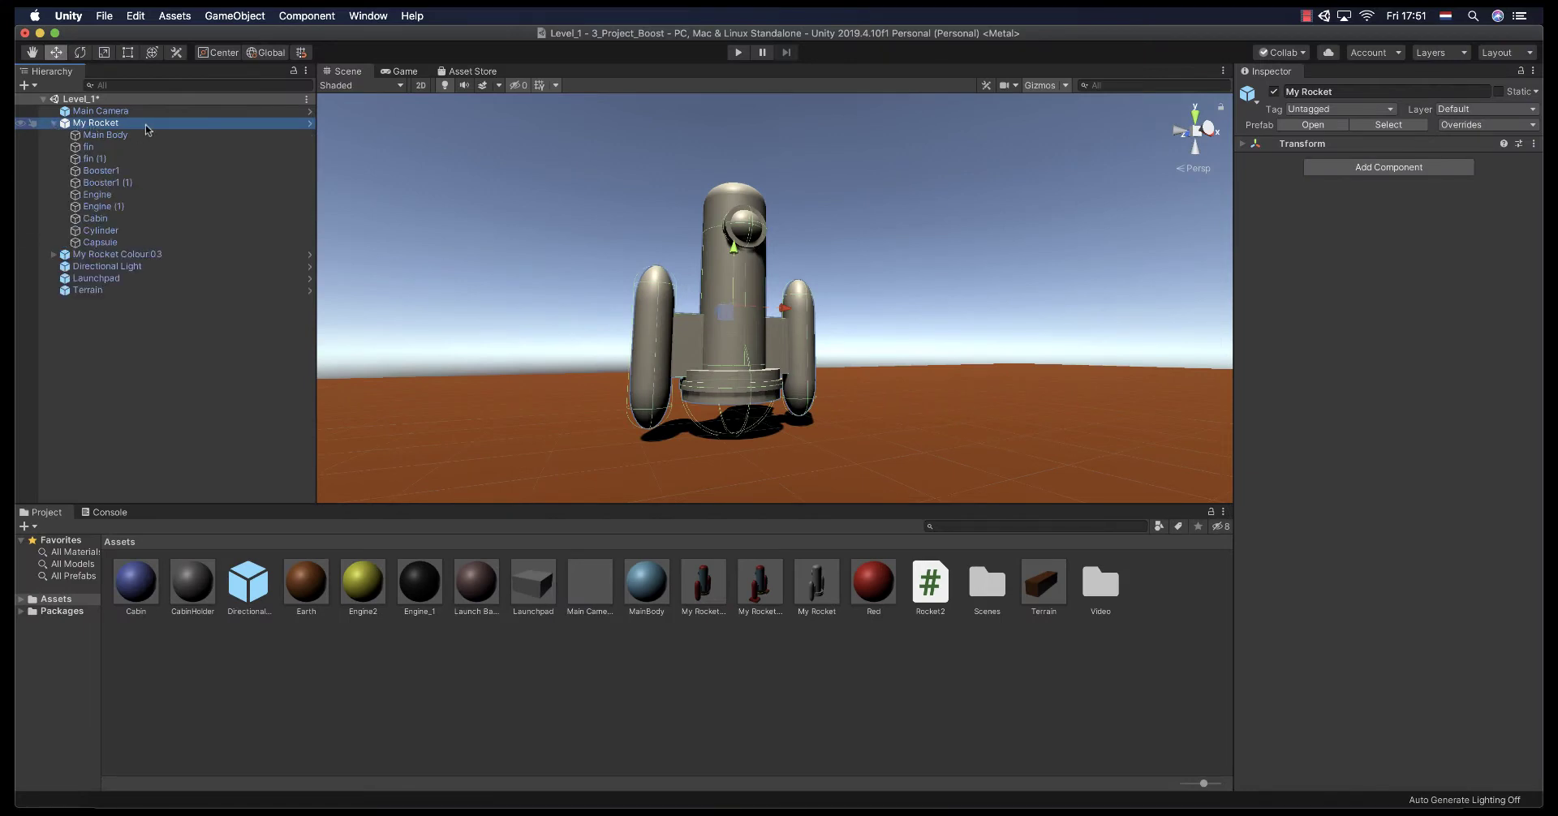
# Apply the dark Engine_1 and yellow Engine2 materials to the rocket's Engine part.
pyautogui.click(89, 196)
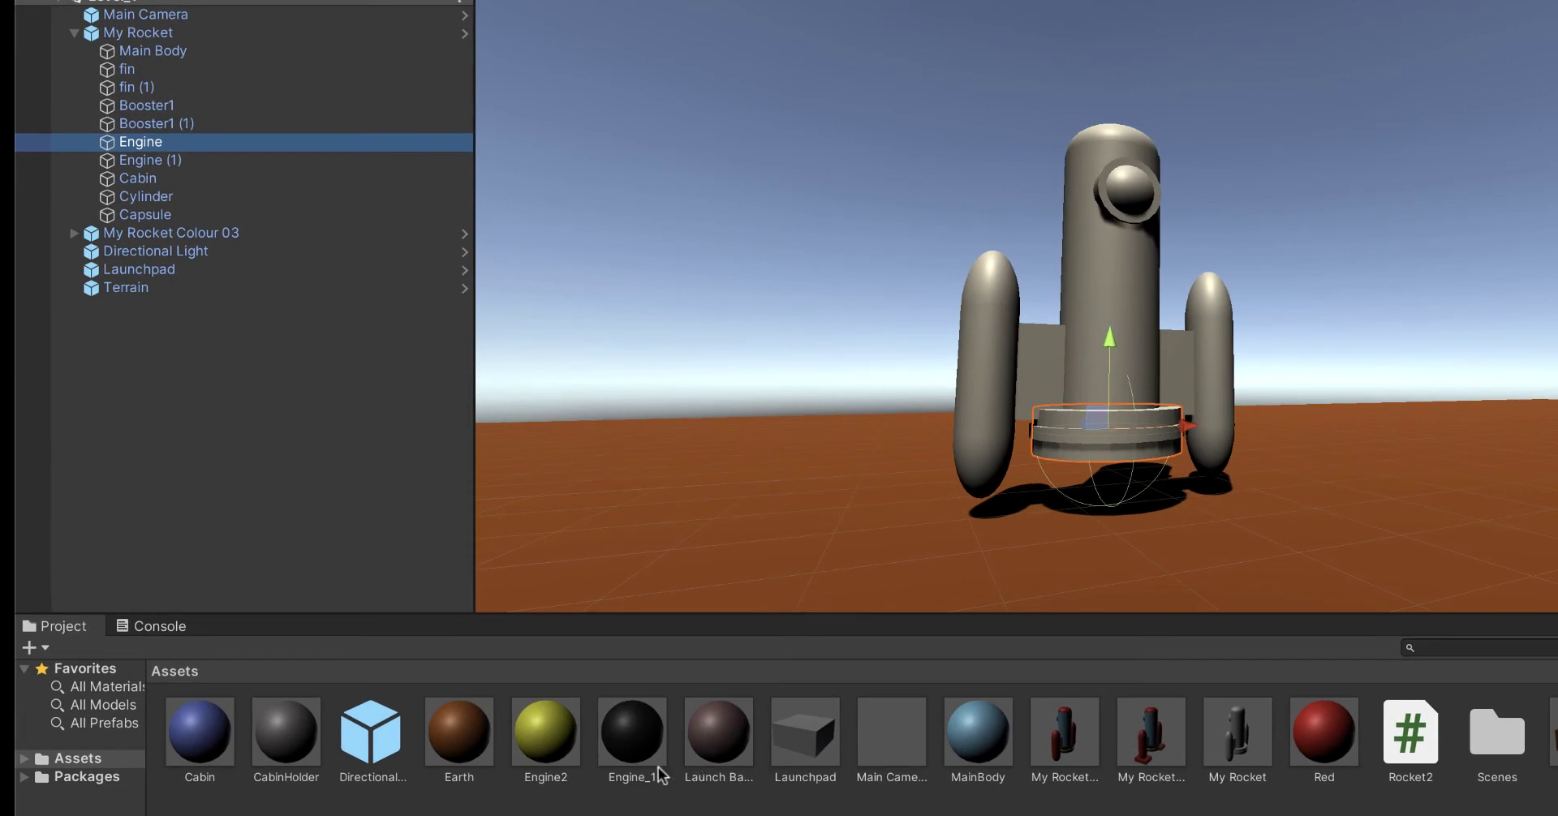
pyautogui.moveTo(425, 596); pyautogui.dragTo(84, 197)
pyautogui.moveTo(119, 148); pyautogui.dragTo(124, 149)
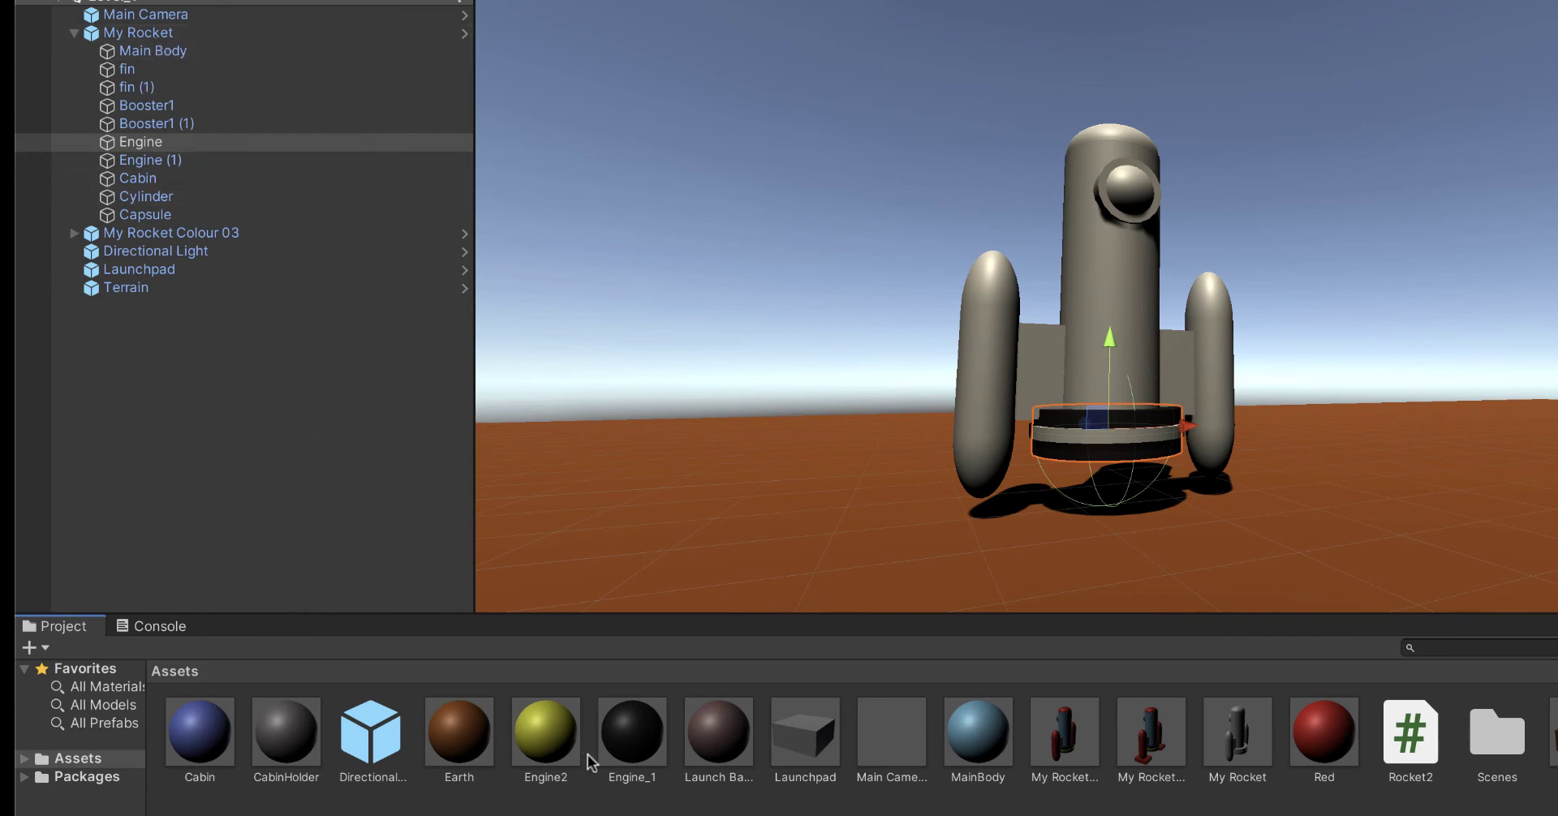
pyautogui.moveTo(546, 734); pyautogui.dragTo(170, 162)
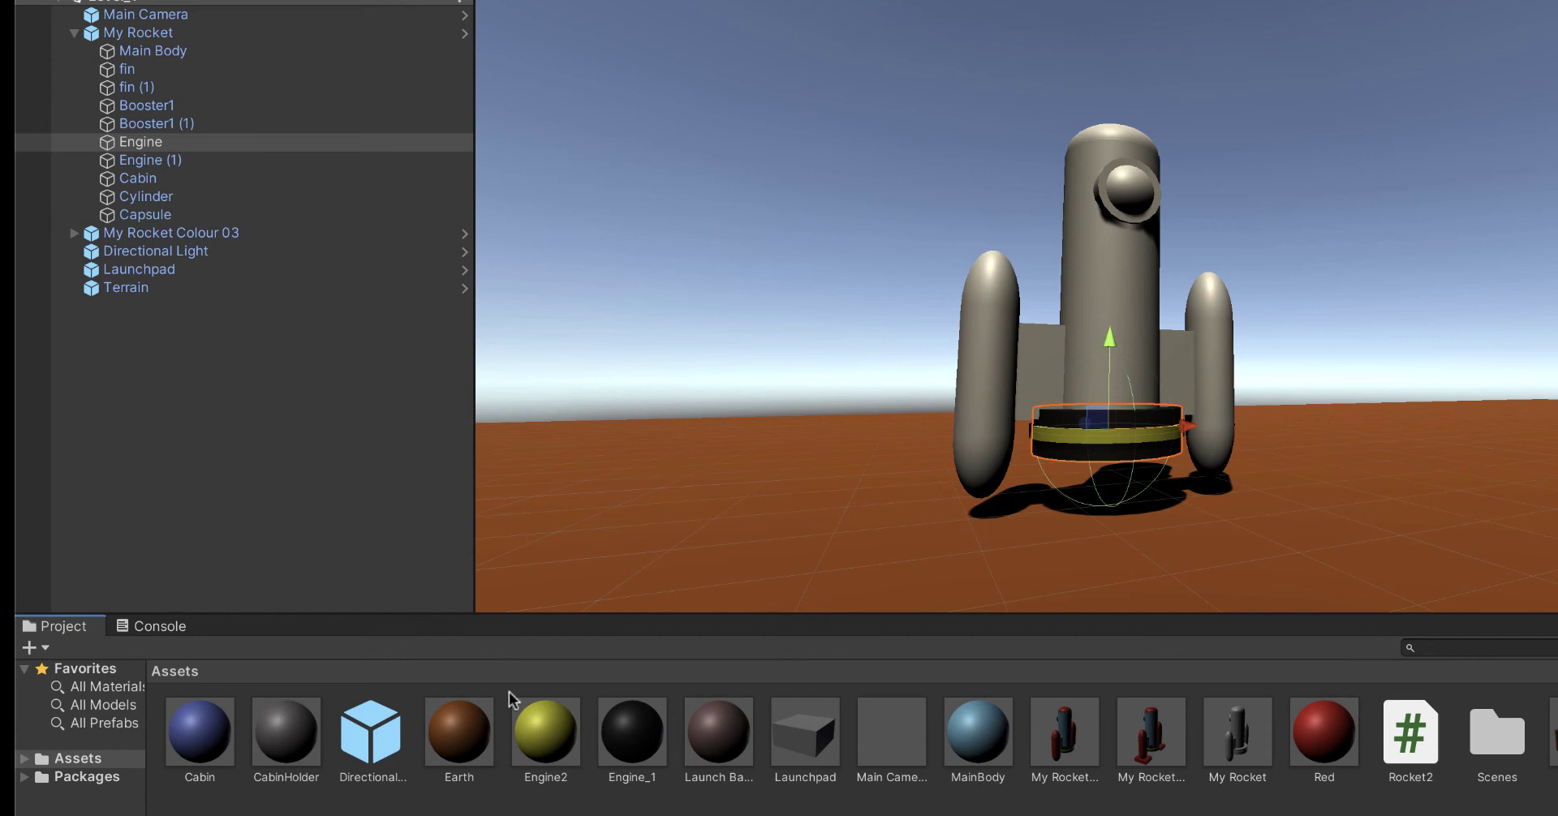